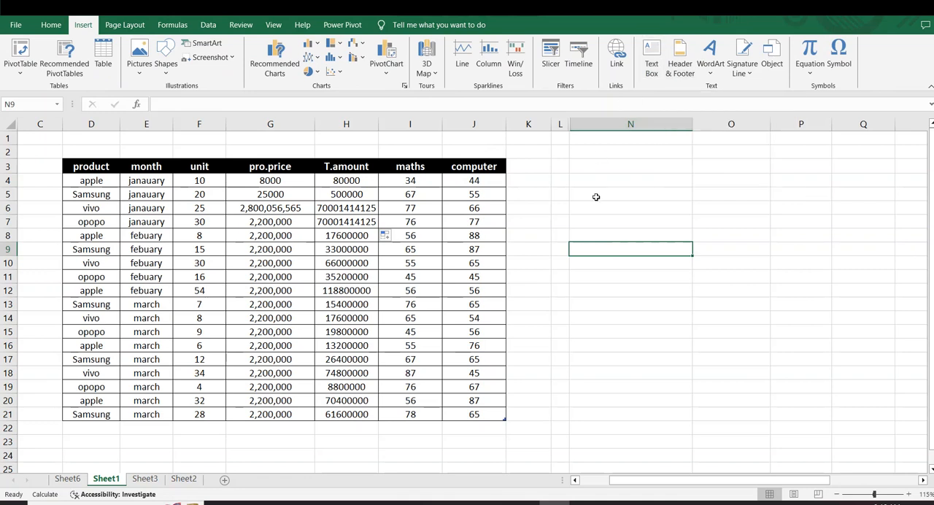
click(607, 314)
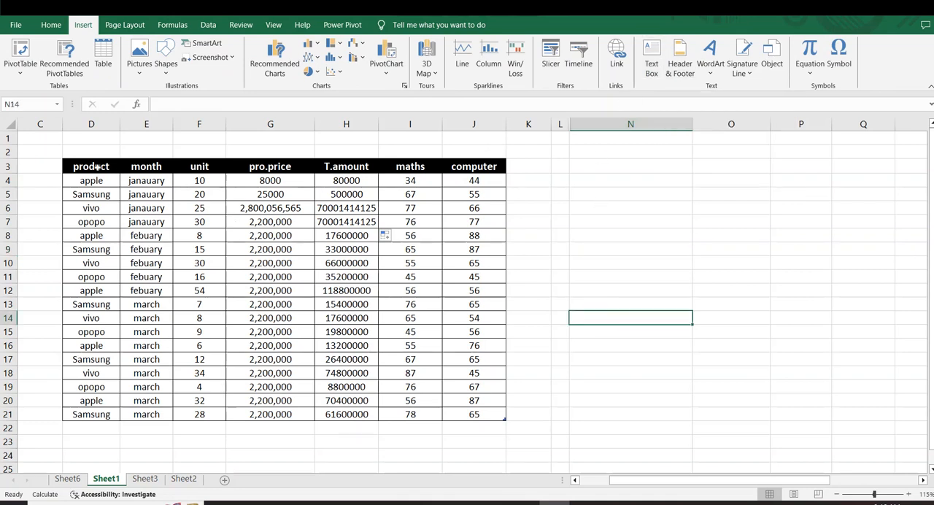
drag(113, 169, 567, 422)
click(643, 360)
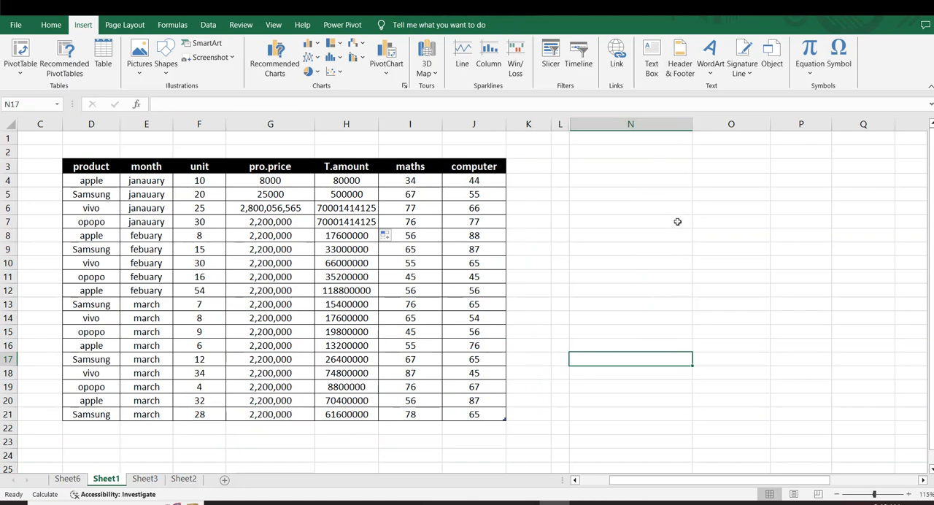
Step: Insert a page header on Sheet1 and enter KAMIL ACADEMY in the center section of the data table's page
click(682, 76)
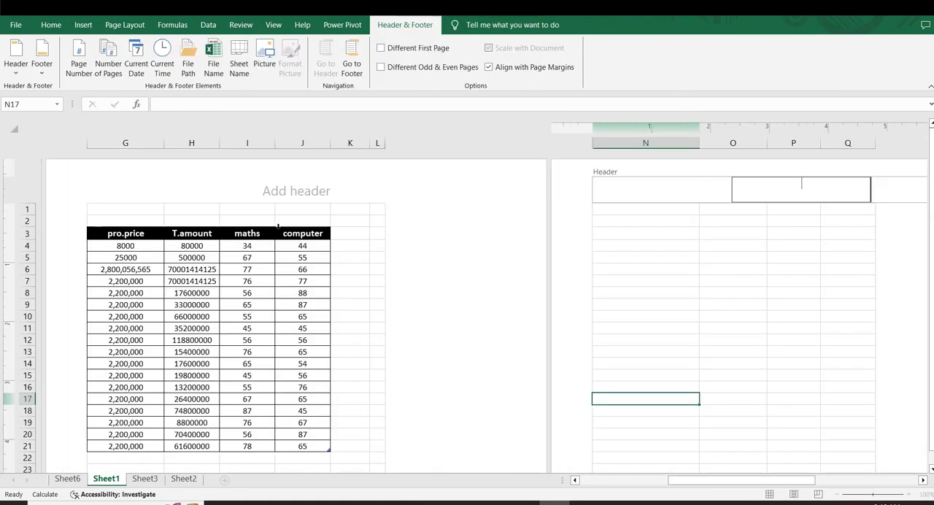
click(289, 191)
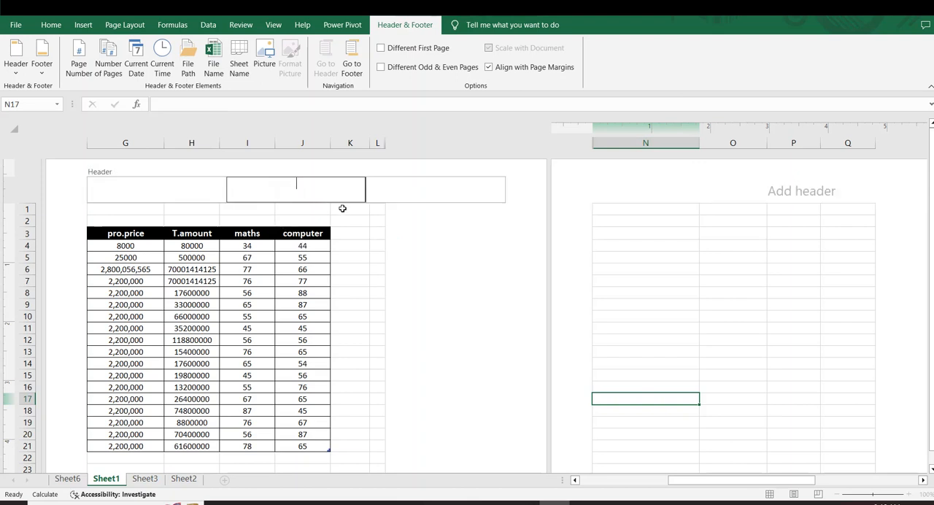
text(KAMIL ACADEMY)
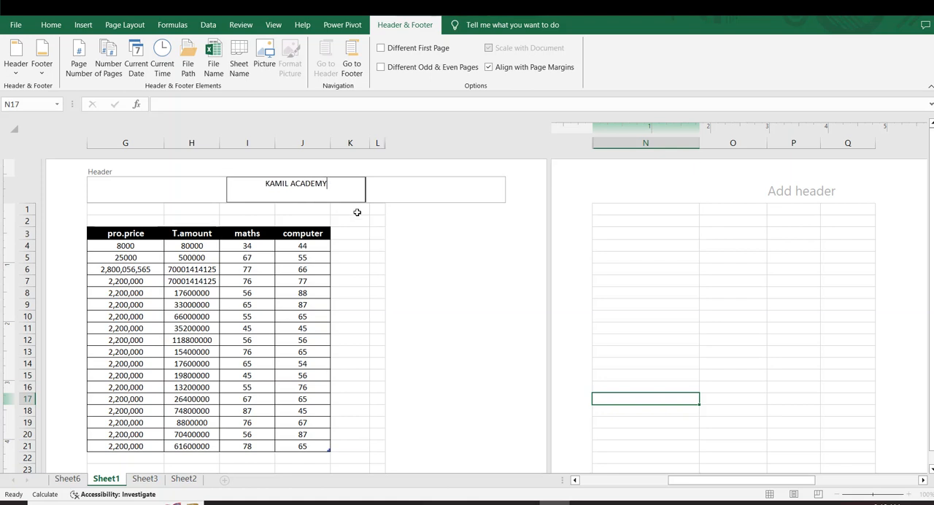
click(379, 257)
Step: Format the KAMIL ACADEMY header text in red at font size 20
click(294, 193)
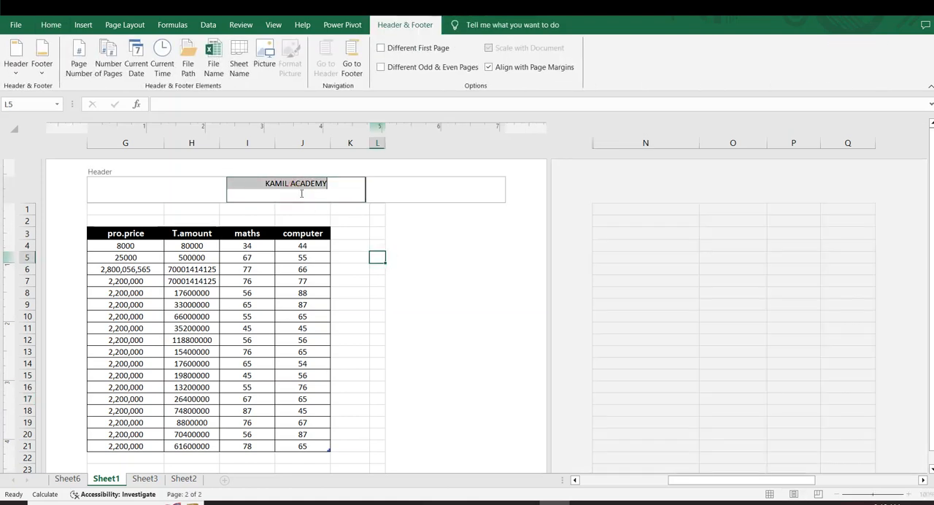
click(41, 28)
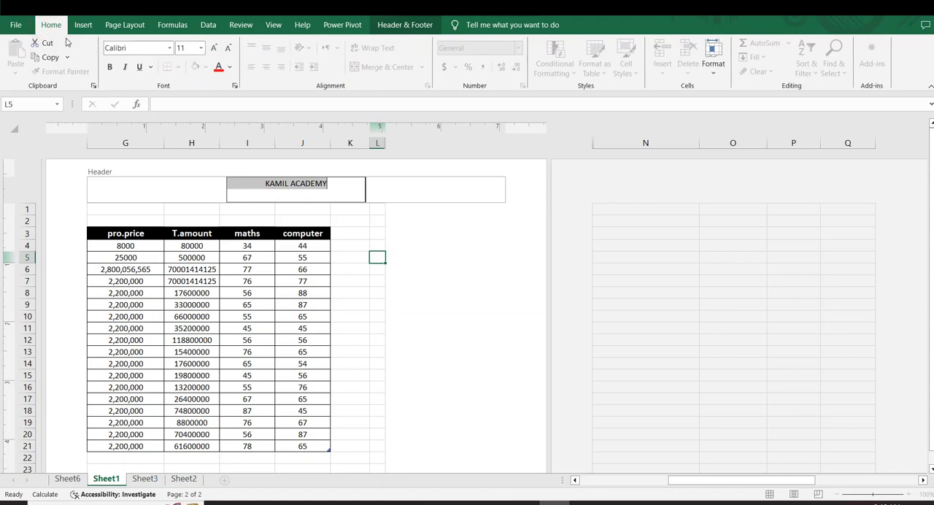
click(220, 67)
click(214, 48)
click(214, 49)
click(214, 48)
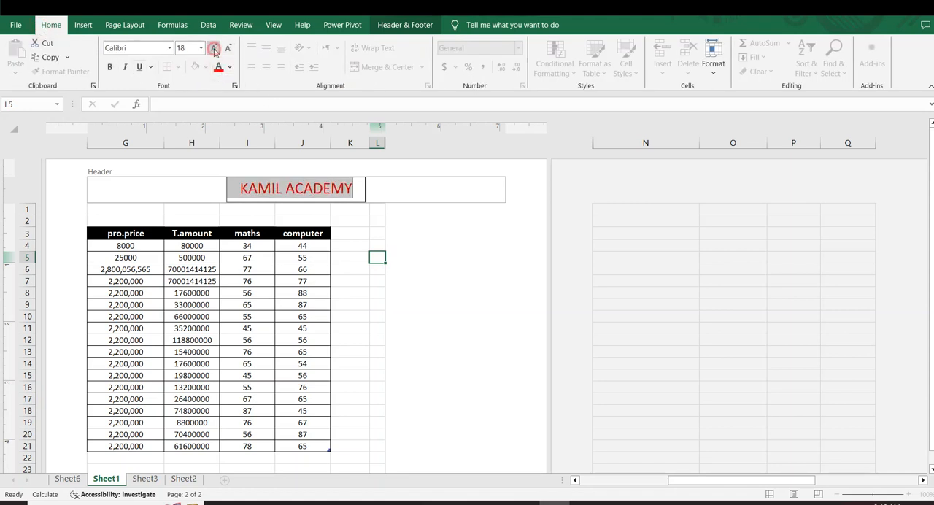
click(460, 260)
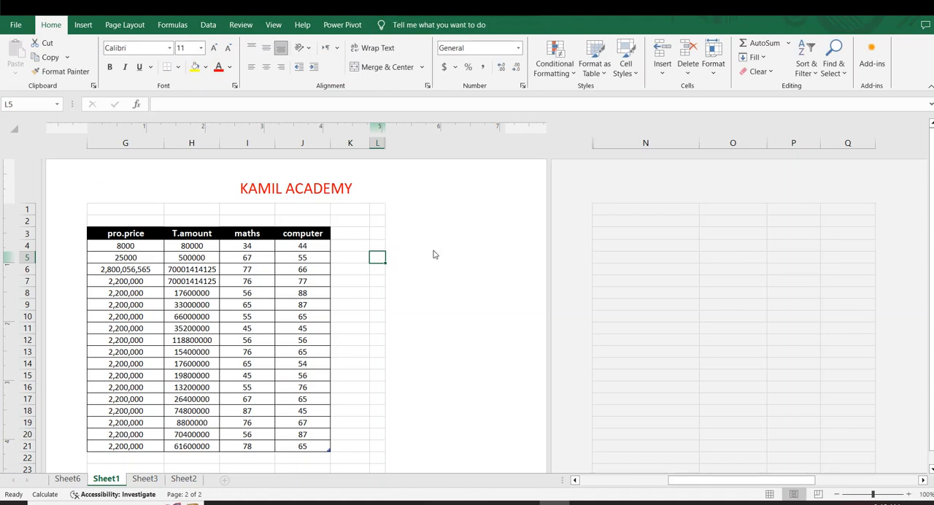
Step: Examine the footer area of the page and the header of the page below it
scroll(338, 241, down, 5)
scroll(340, 253, down, 6)
scroll(309, 304, down, 2)
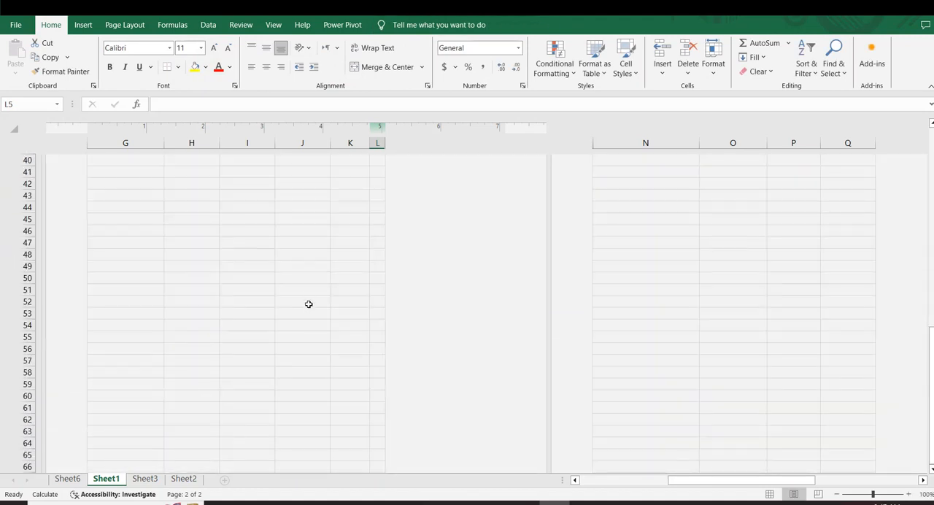
scroll(281, 234, up, 4)
scroll(270, 270, down, 1)
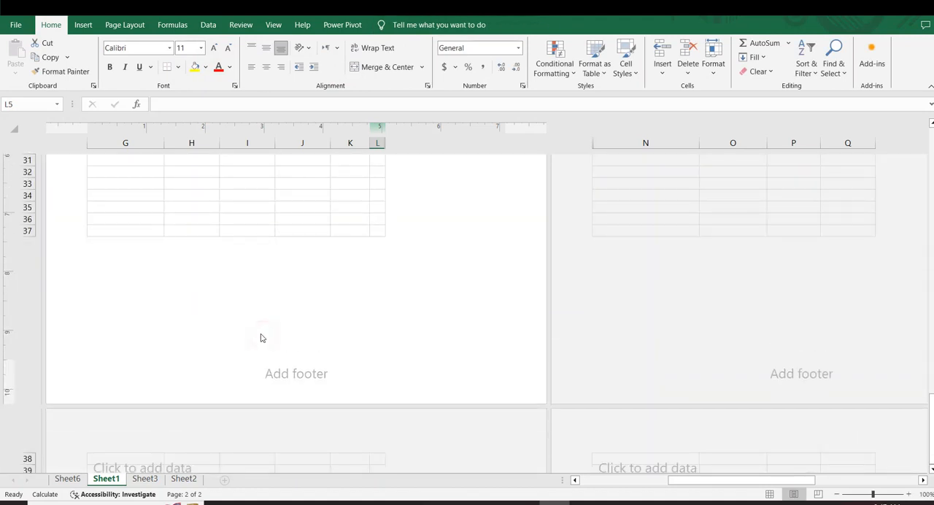
scroll(260, 335, down, 1)
click(234, 367)
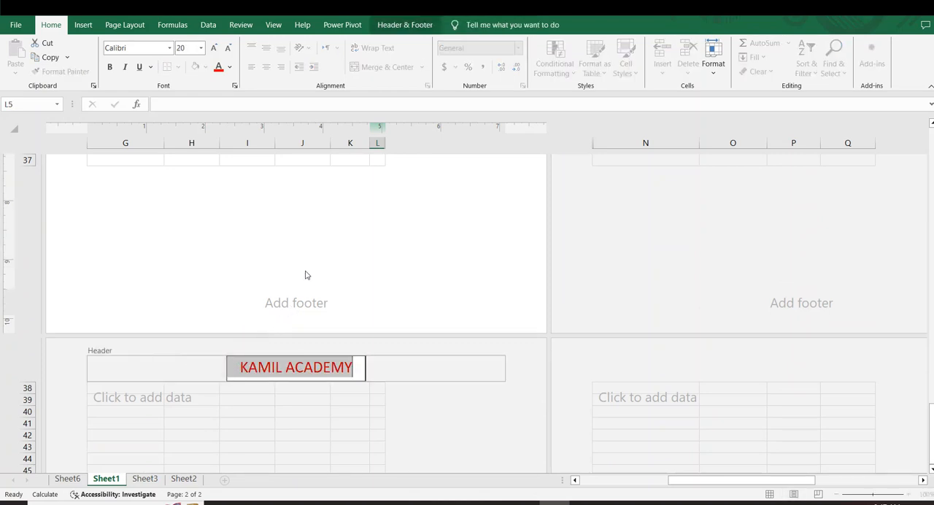
click(323, 286)
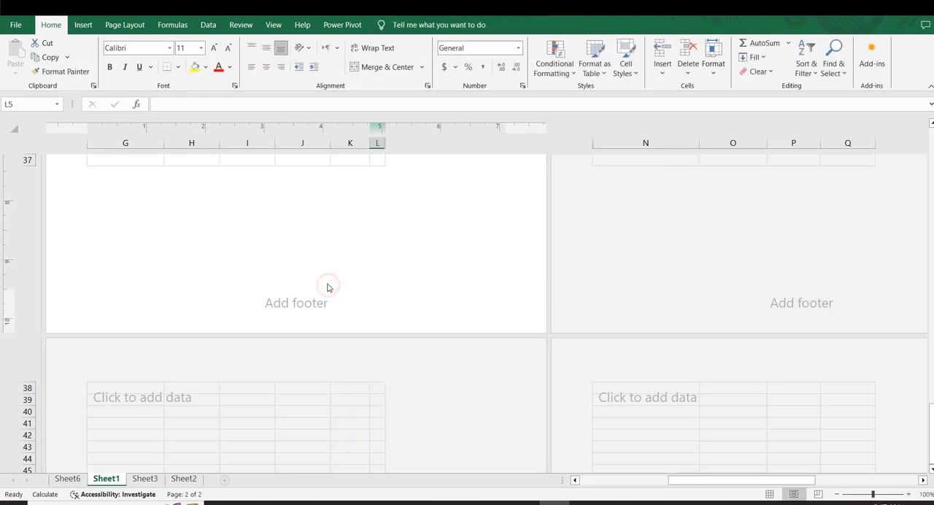
scroll(323, 283, up, 10)
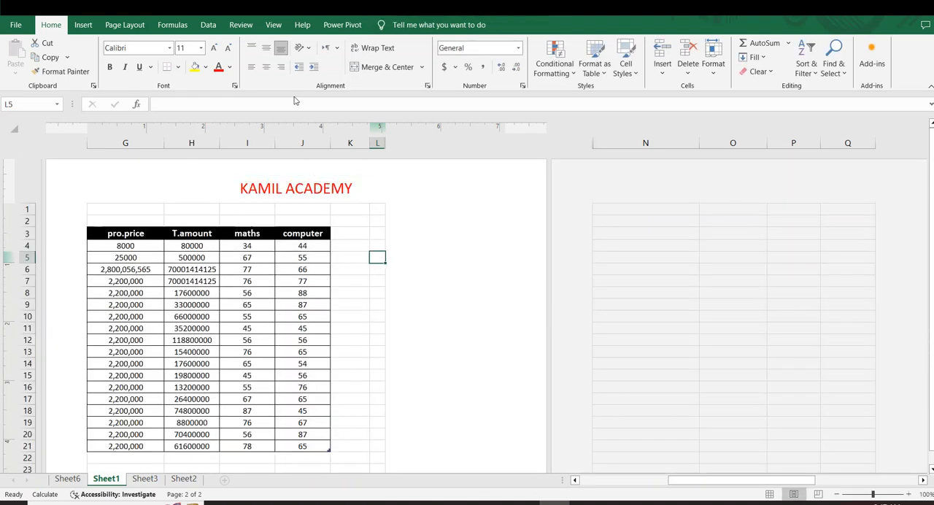
Step: Examine the preset header options for the KAMIL ACADEMY header, leaving the list without choosing one
click(283, 187)
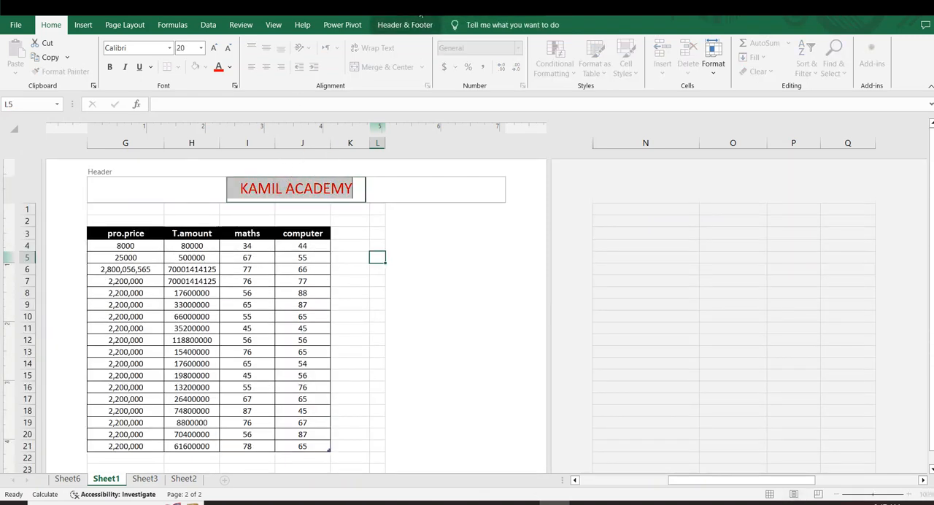
click(421, 25)
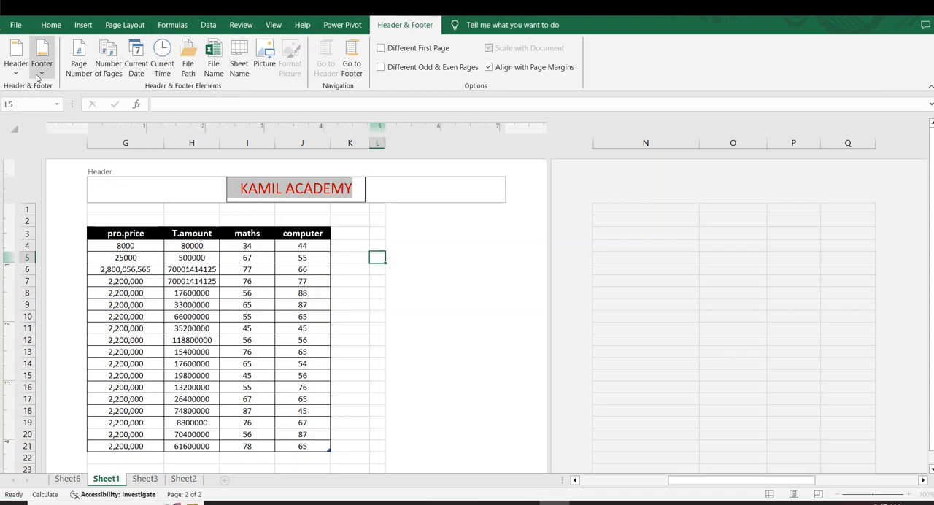
click(16, 72)
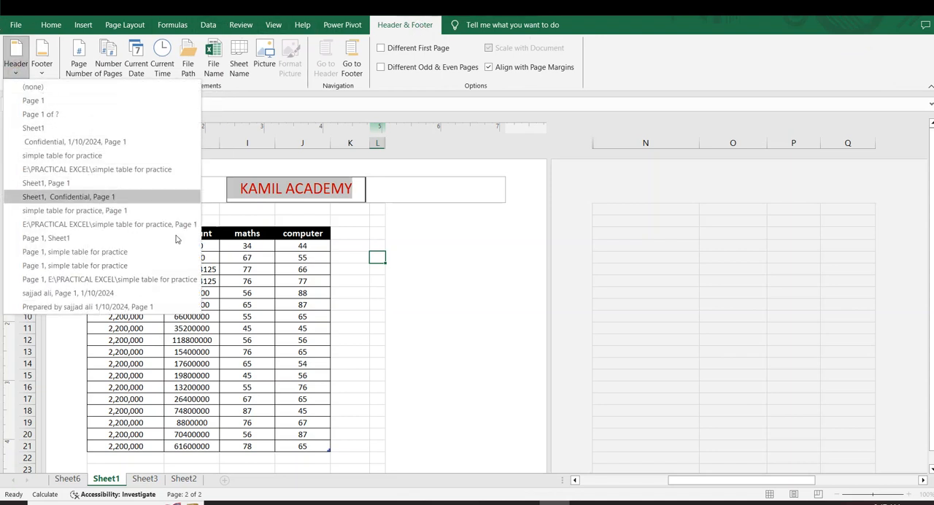
click(452, 260)
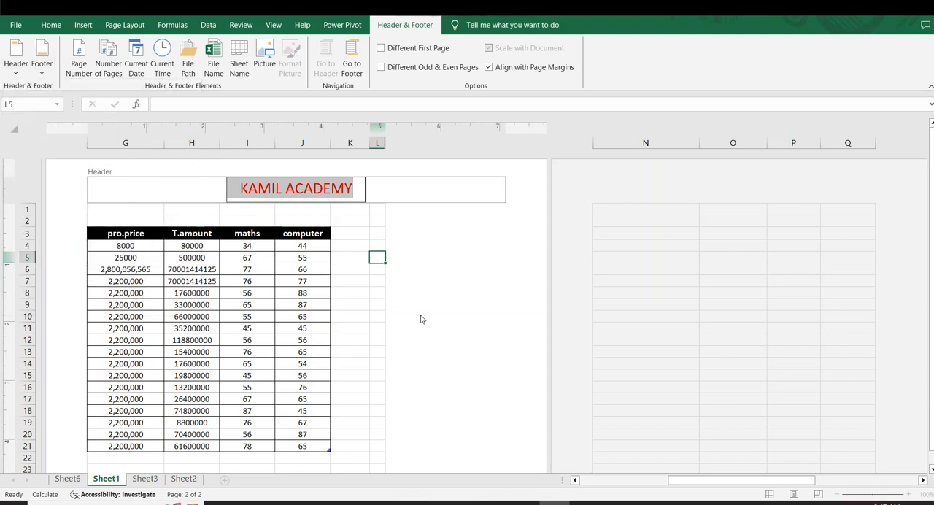
click(388, 313)
Step: Add the preset Page 1 page-number footer to the center of the page footer
scroll(276, 305, down, 7)
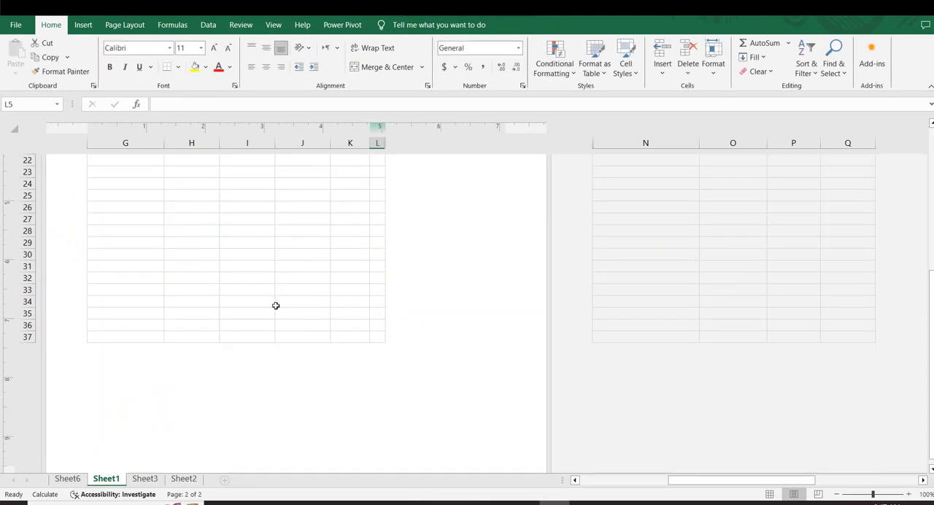
scroll(276, 305, down, 3)
click(285, 354)
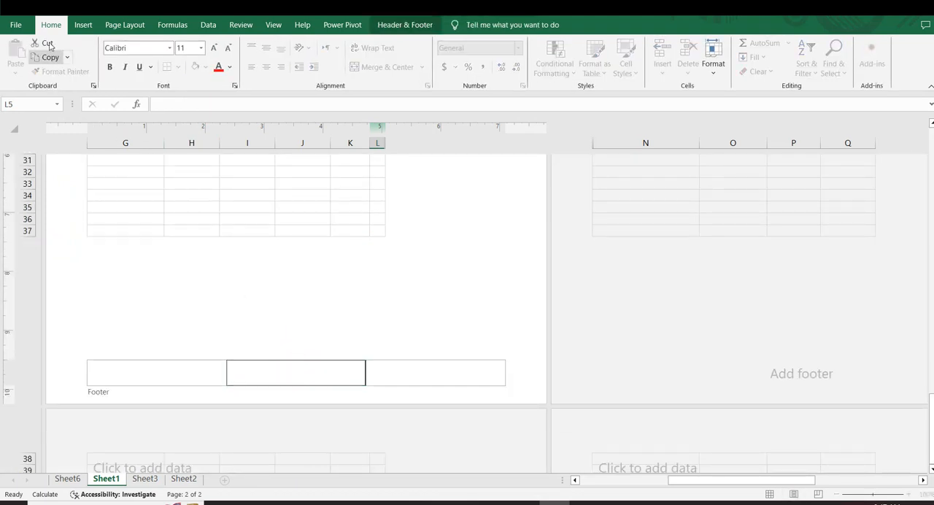
click(394, 26)
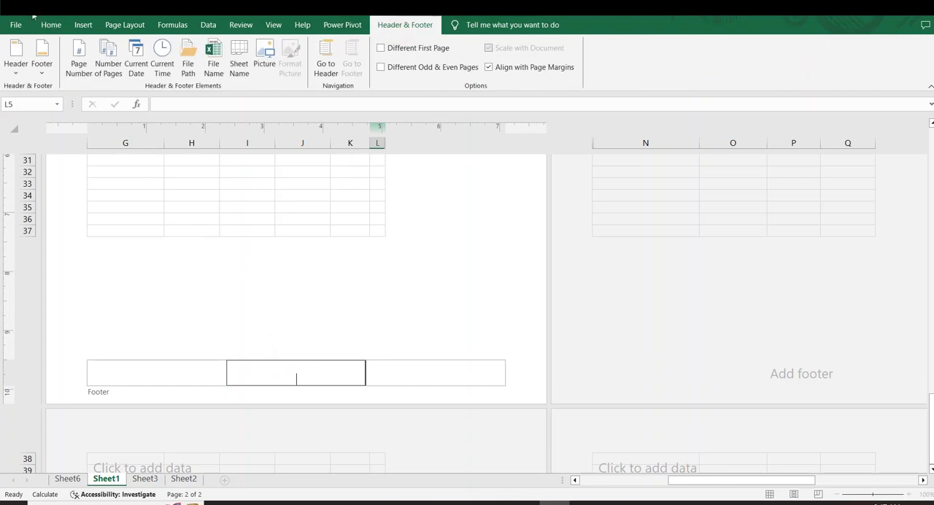
click(41, 71)
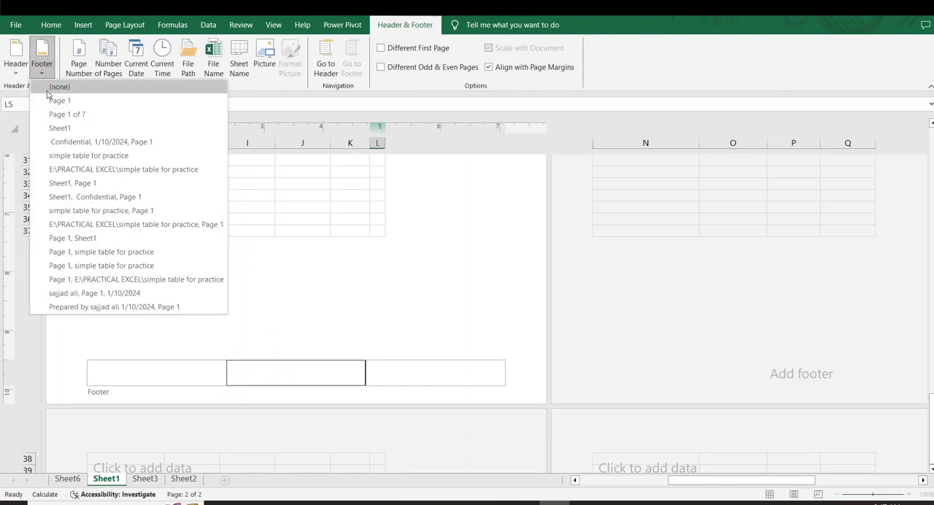
key(Escape)
key(Escape)
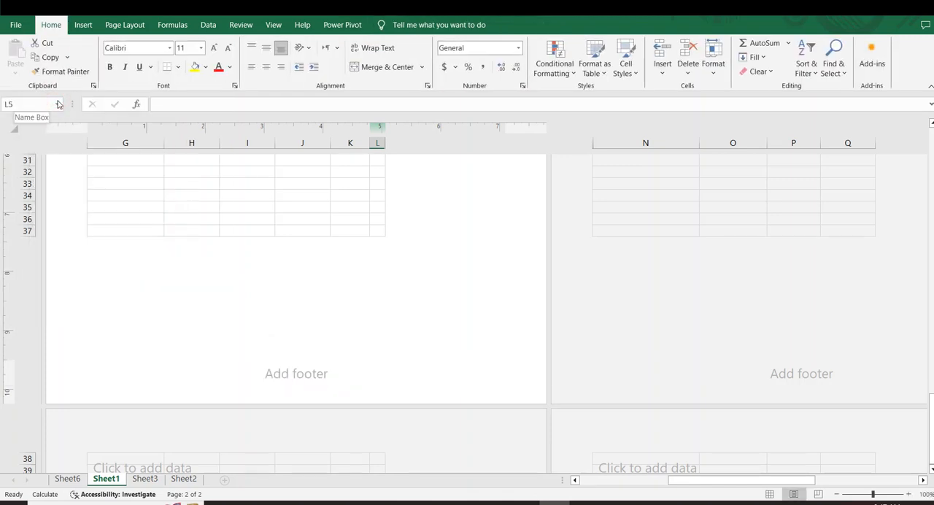
Step: Check the page-number code in the center footer section below the table, leaving its content as is
scroll(374, 156, up, 10)
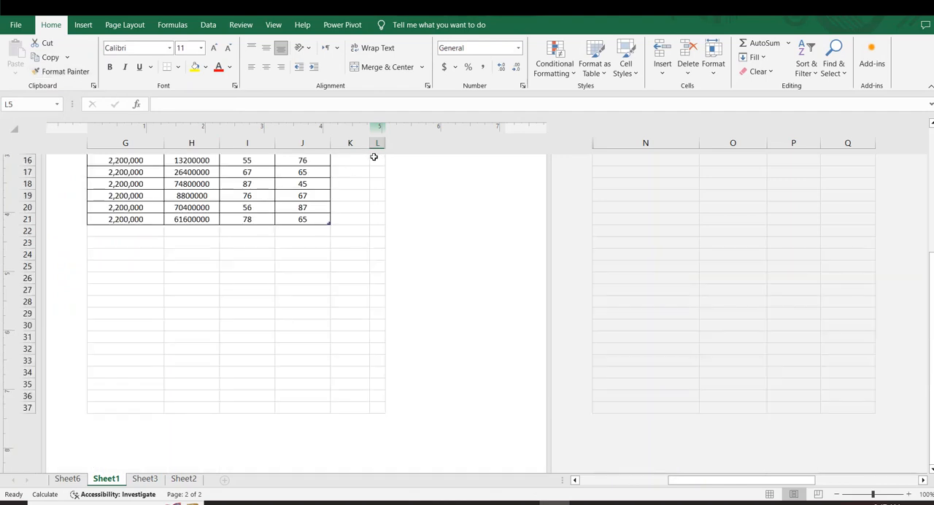
scroll(373, 157, down, 6)
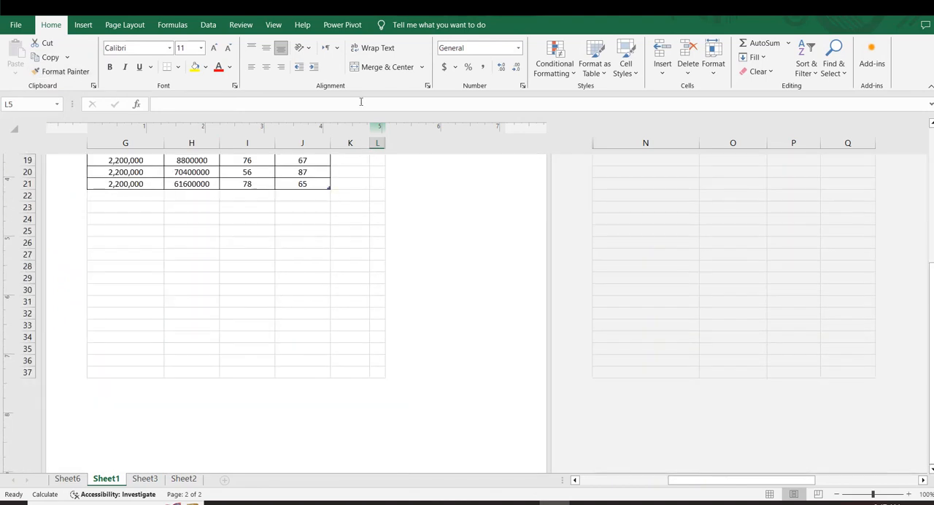
click(229, 195)
scroll(240, 314, down, 5)
click(272, 343)
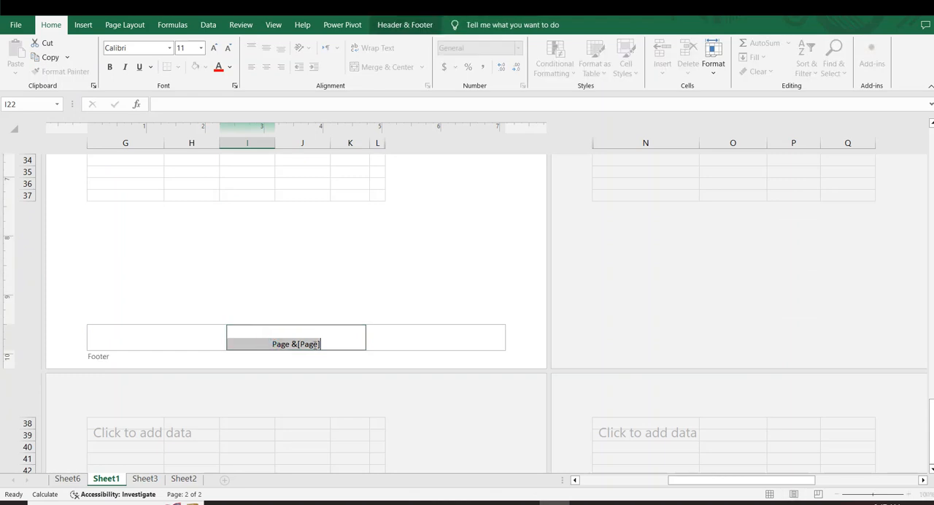
click(340, 346)
click(330, 263)
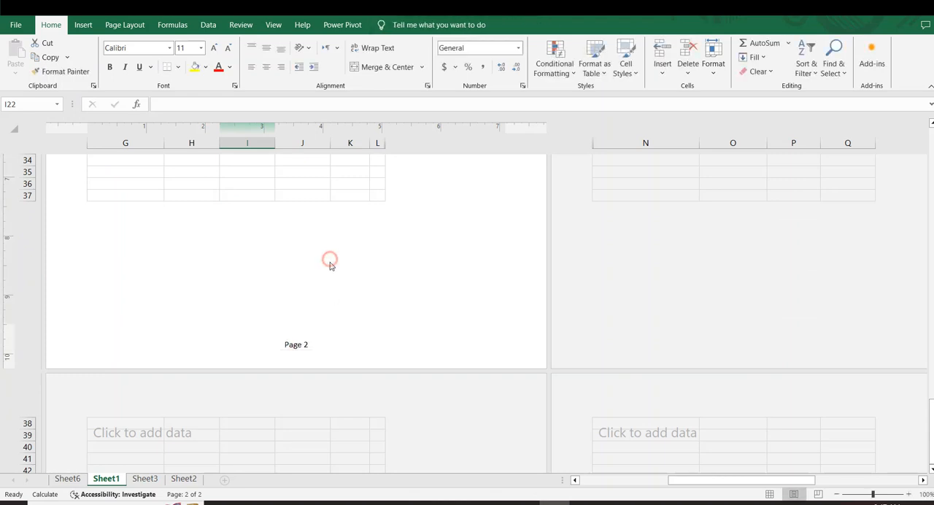
Step: Examine the preset footer options for the page-number footer, leaving the list without choosing one
click(312, 353)
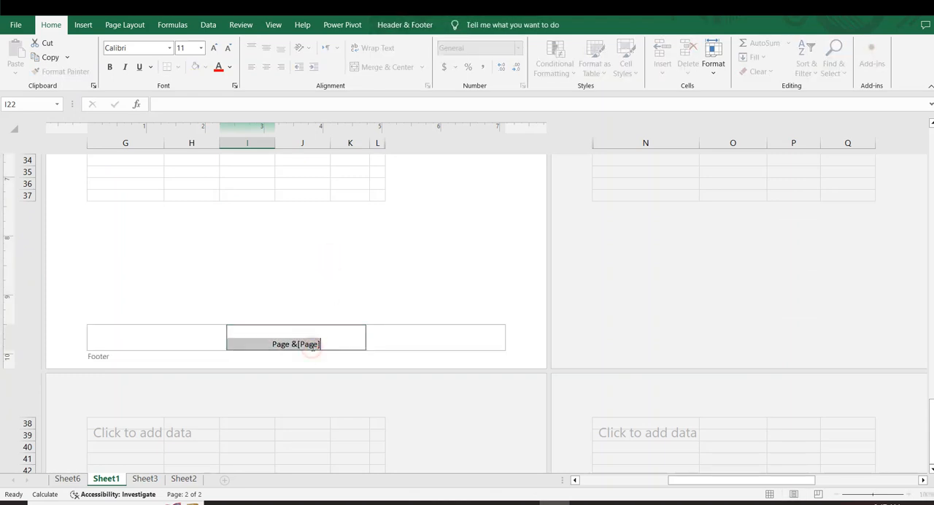
click(405, 24)
click(45, 76)
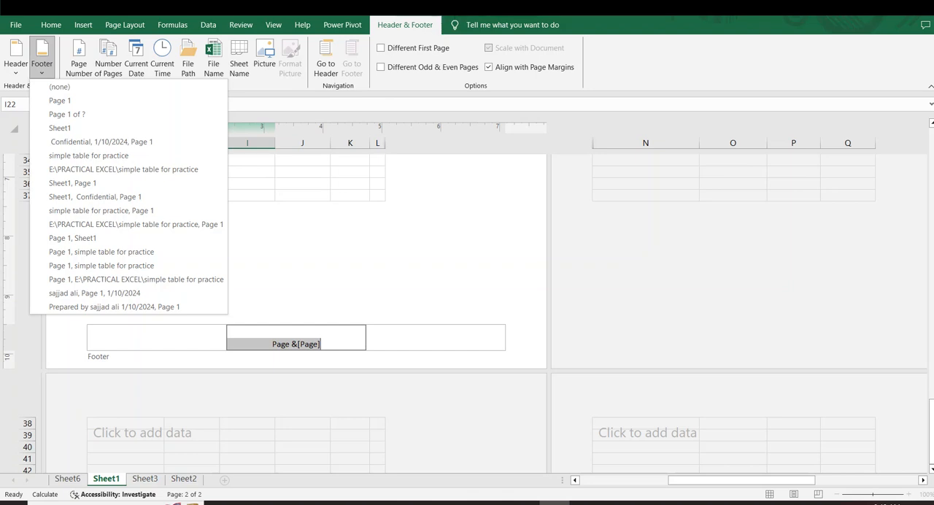
click(322, 222)
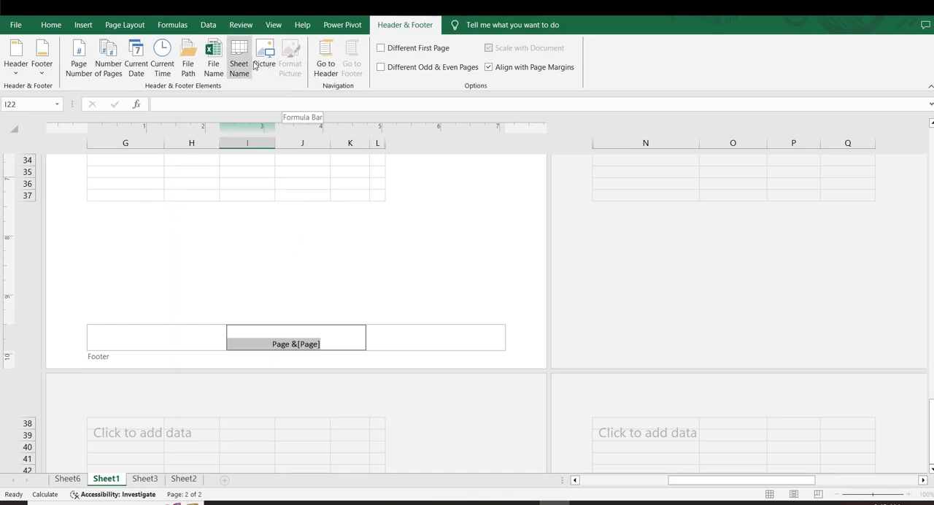
click(437, 226)
Step: Review the KAMIL ACADEMY header and the page-number footer on the table's page, and bring up the insert commands
scroll(416, 219, up, 10)
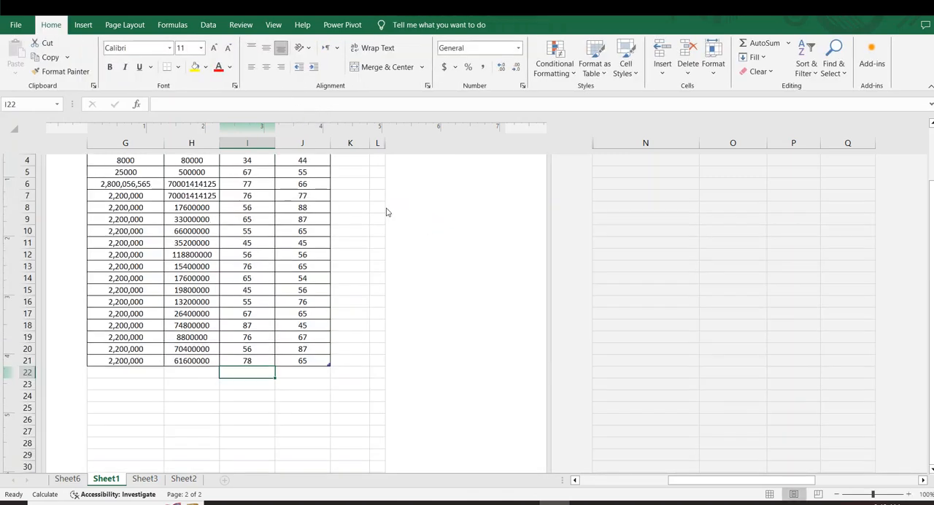
click(250, 198)
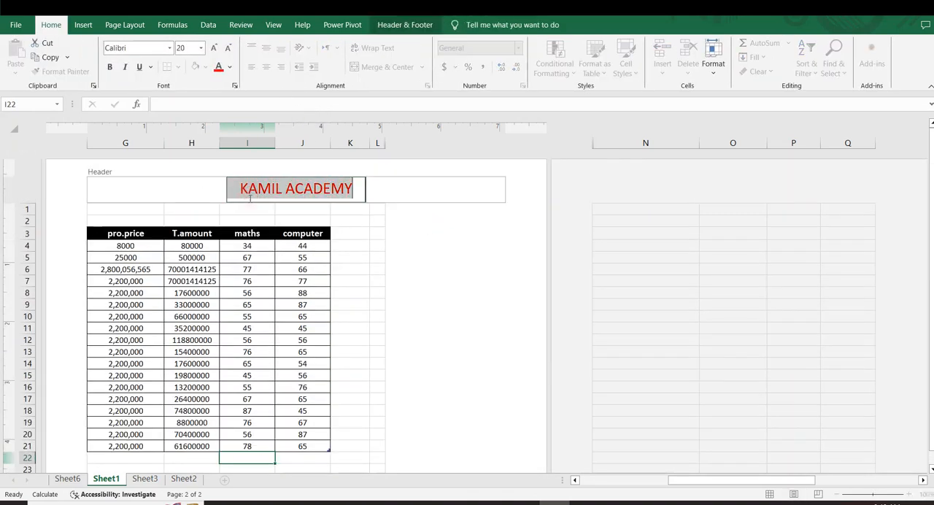
scroll(426, 301, down, 9)
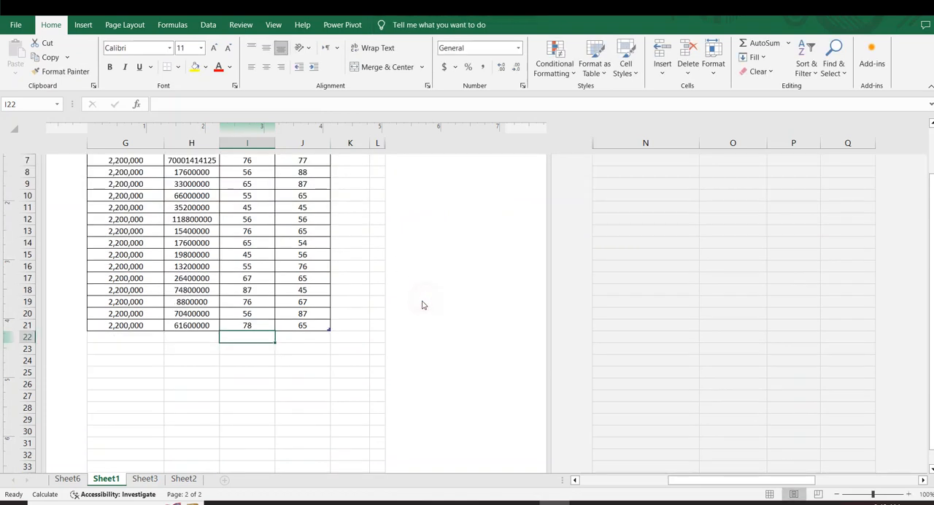
click(279, 404)
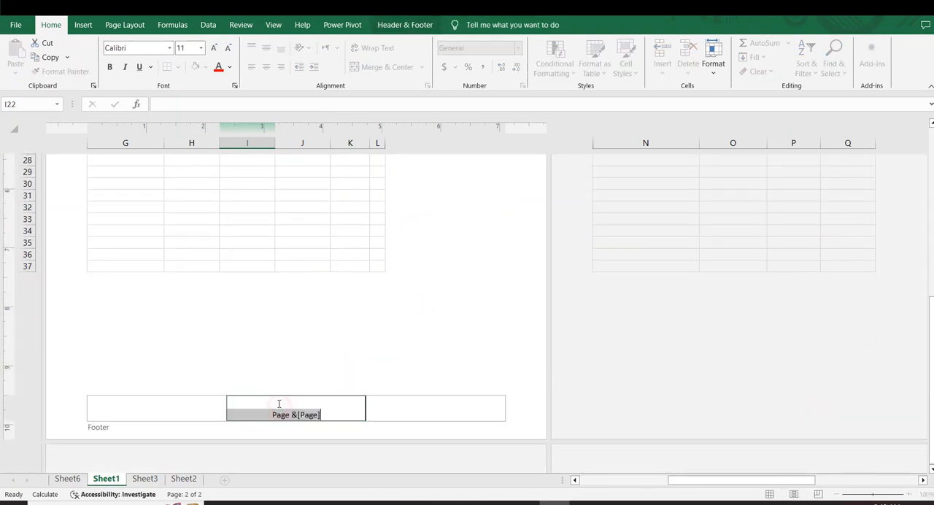
click(390, 327)
click(83, 25)
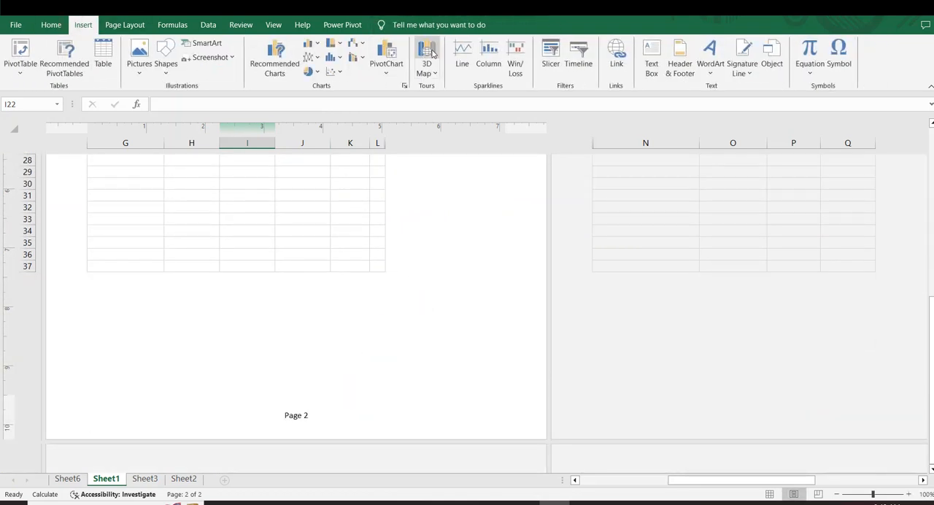
Step: Examine the preset header and footer options on the table's page, and leave header editing without choosing one
click(679, 63)
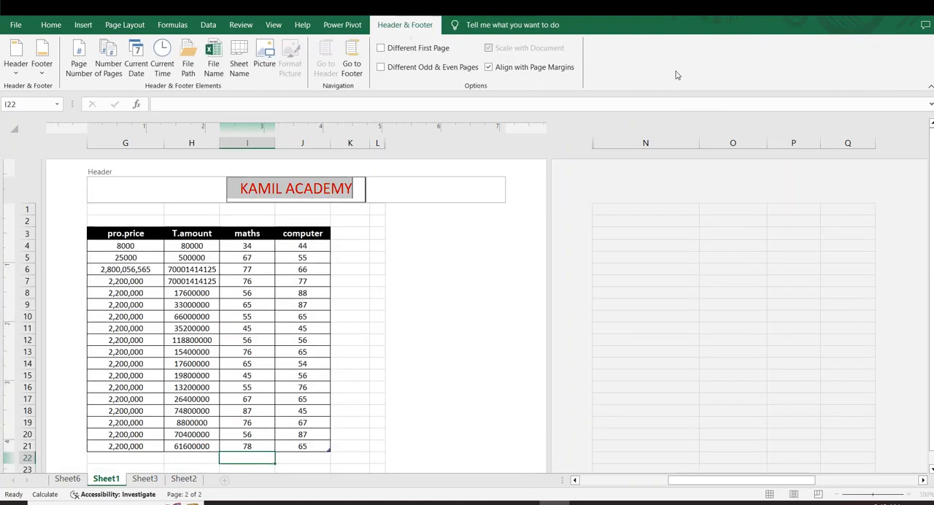
click(42, 69)
click(20, 76)
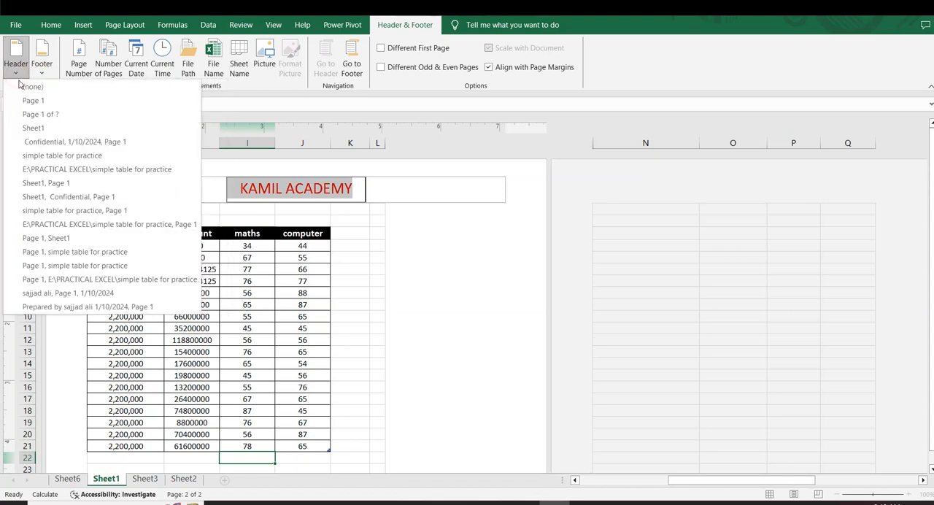
click(85, 26)
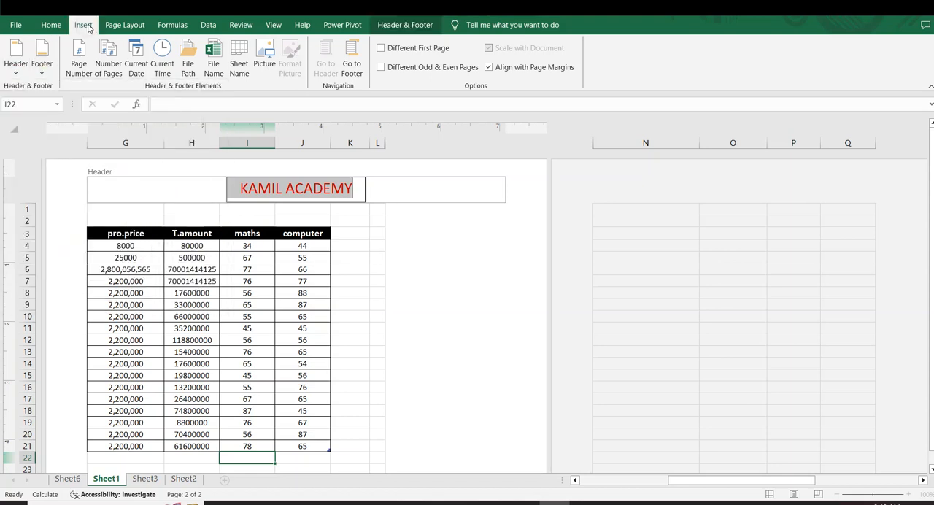
click(482, 262)
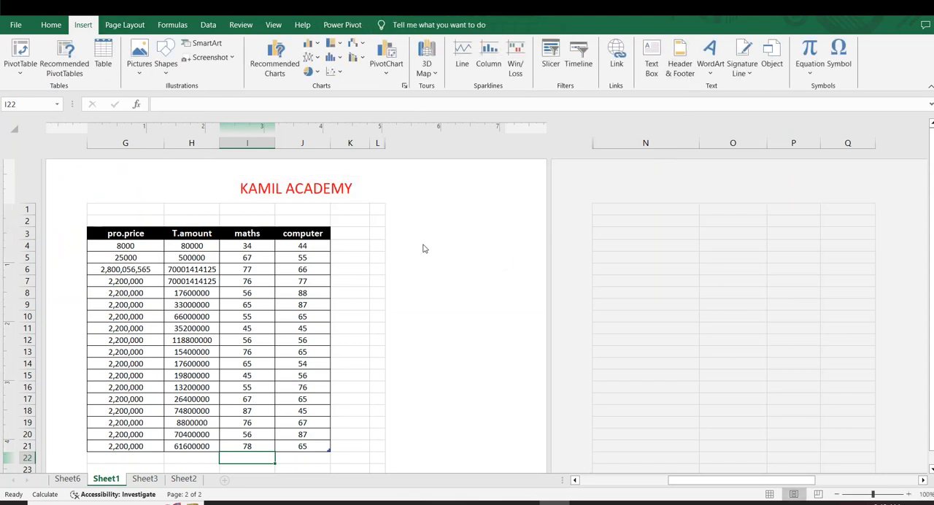
Step: Add a new blank worksheet directly after Sheet3 and select cell G10 on it
click(144, 478)
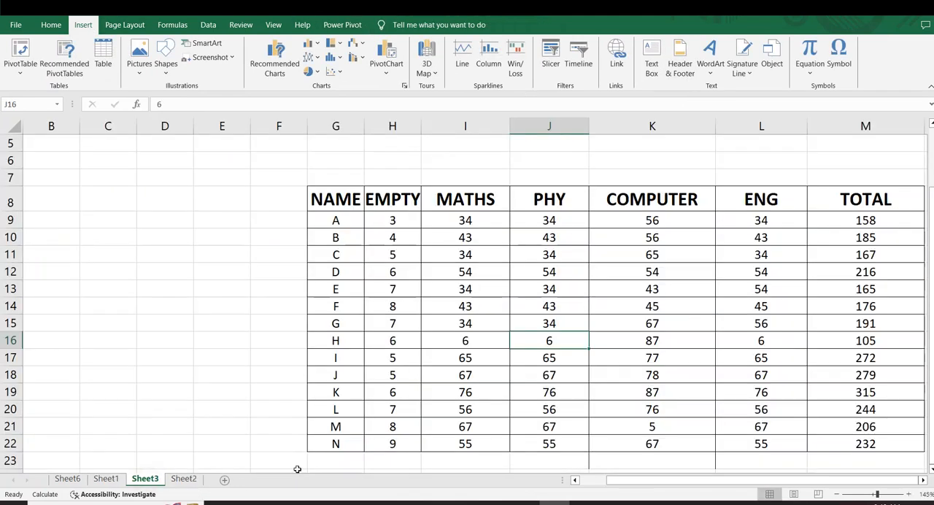
click(225, 480)
click(280, 241)
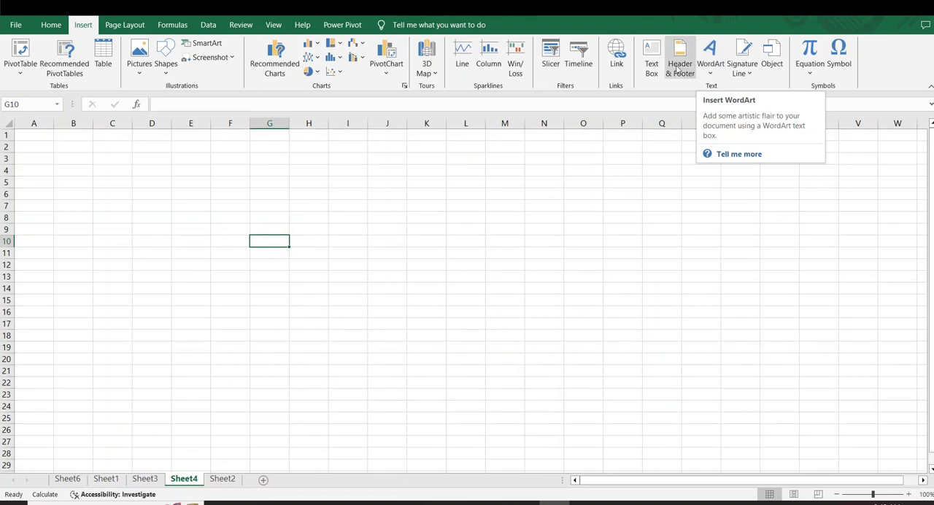
Step: Insert a WordArt object in the black style with blue outline shadow, second in the third row of styles
click(712, 77)
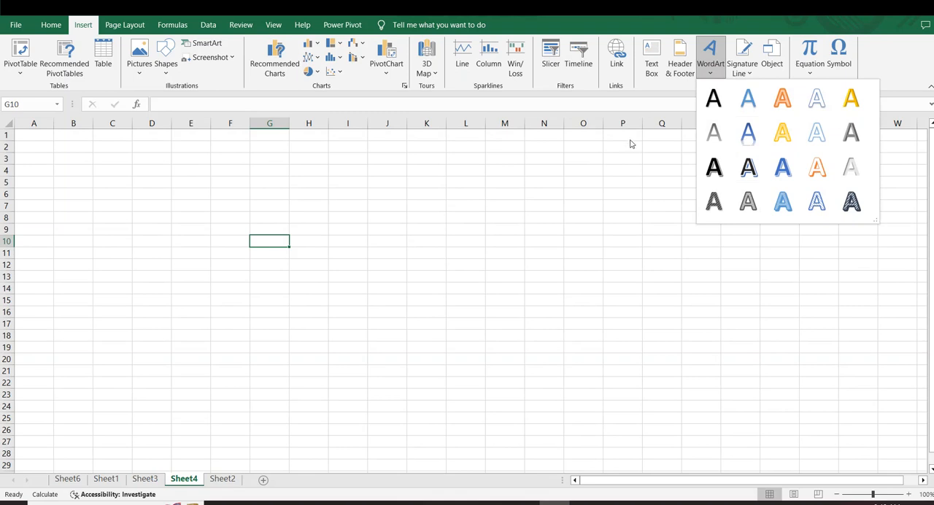
click(329, 358)
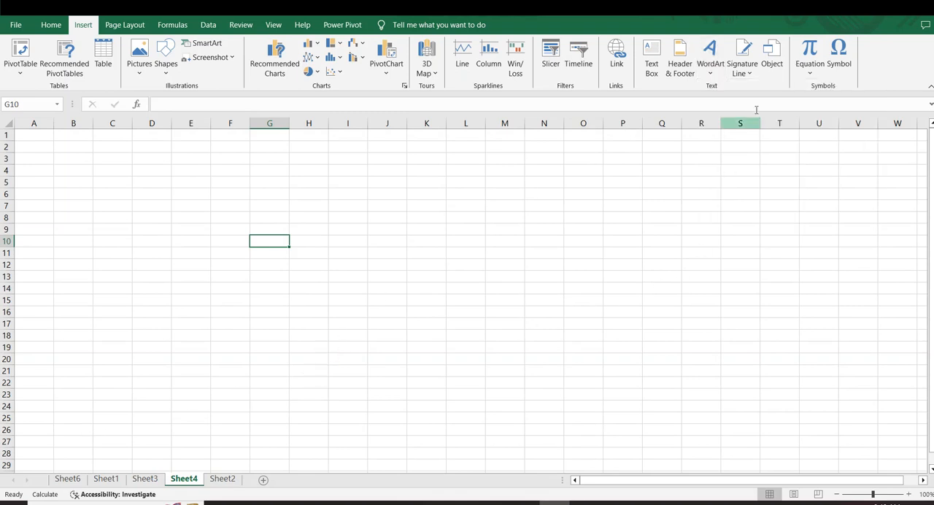
click(711, 76)
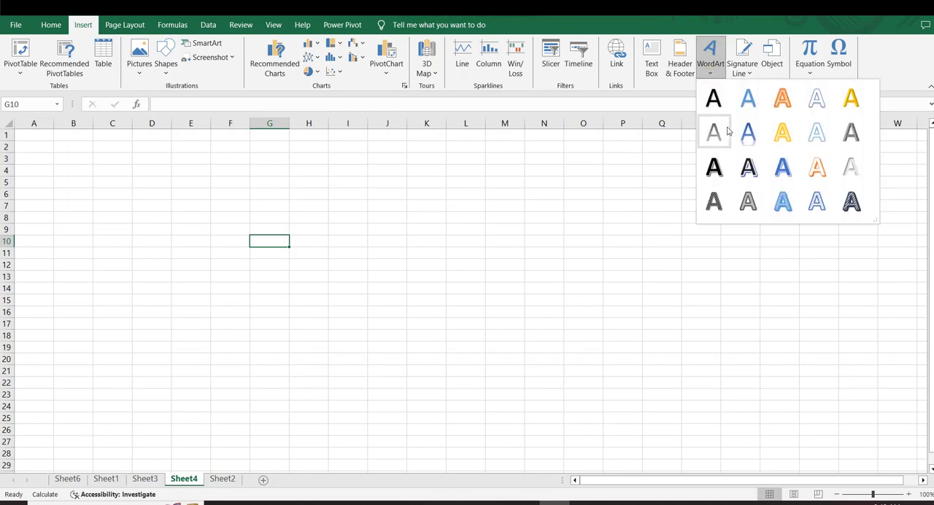
click(747, 167)
Step: Replace the WordArt placeholder text with "Kamil Academy" and finish editing it
click(436, 299)
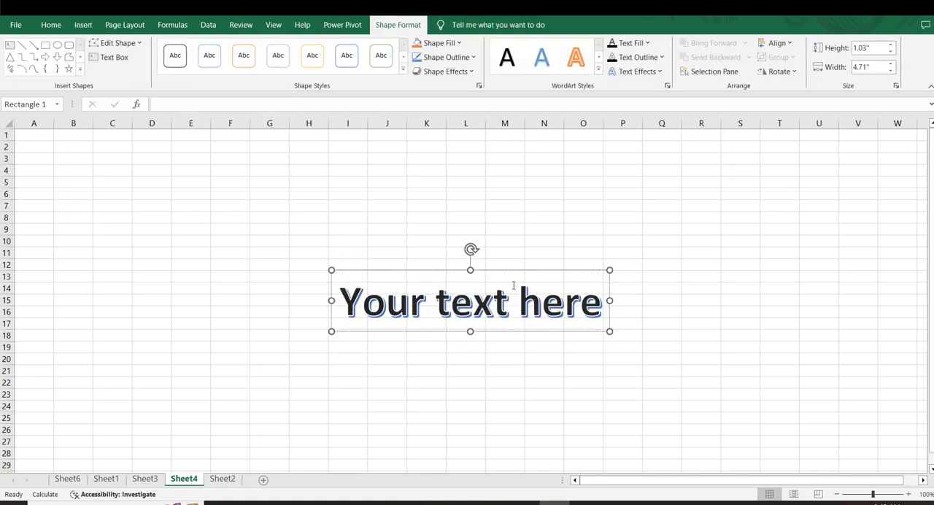
key(ctrl+a)
key(Delete)
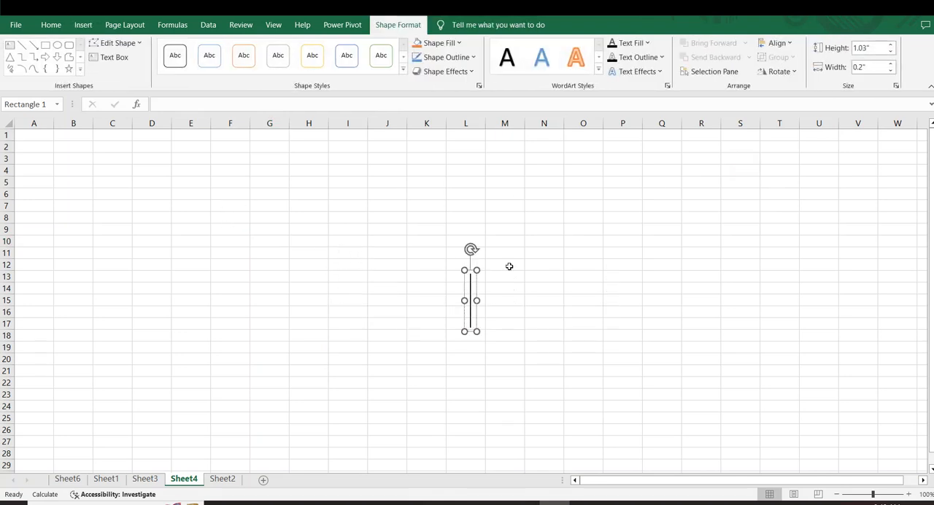
text(NKamil Acd)
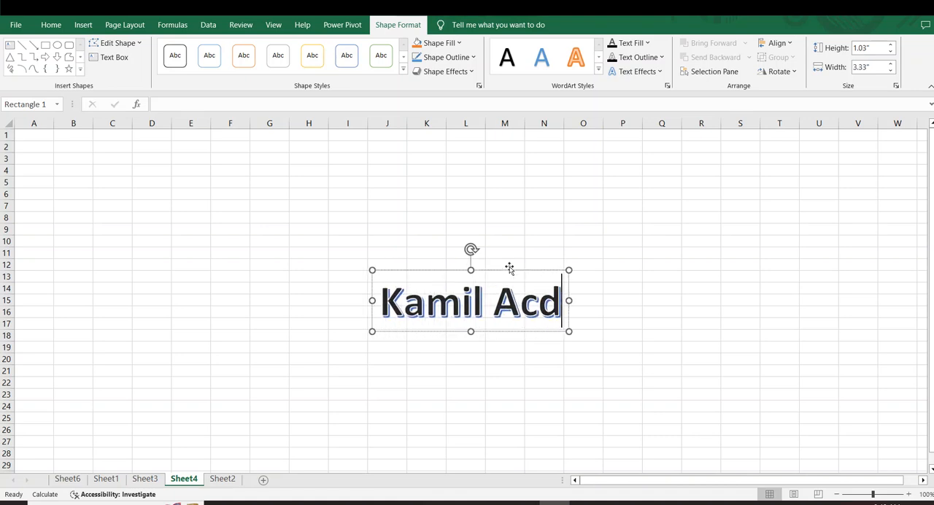
key(BackSpace)
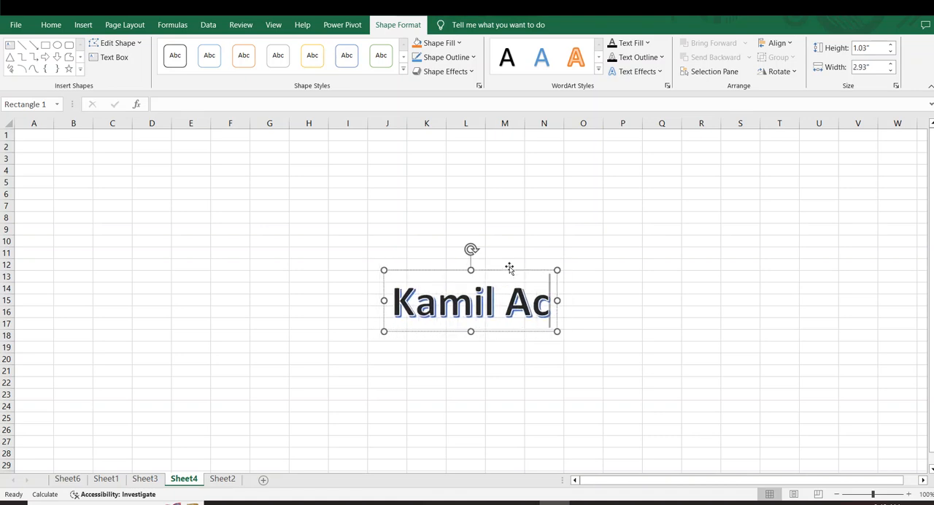
text(ademy)
click(693, 262)
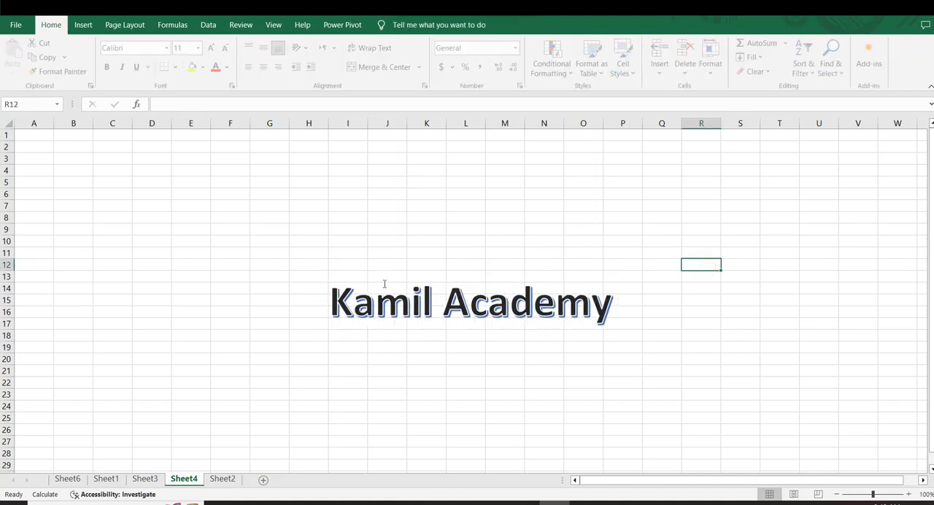
Step: Stretch the Kamil Academy WordArt box from its upper-left corner to column E and row 2, so the title sits near the sheet's top
click(386, 284)
drag(318, 269, 223, 221)
click(395, 354)
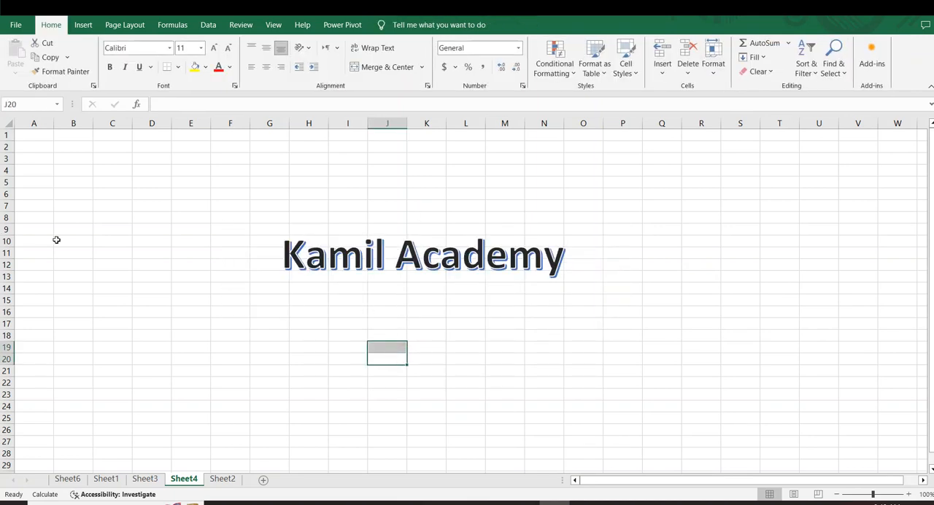
click(341, 261)
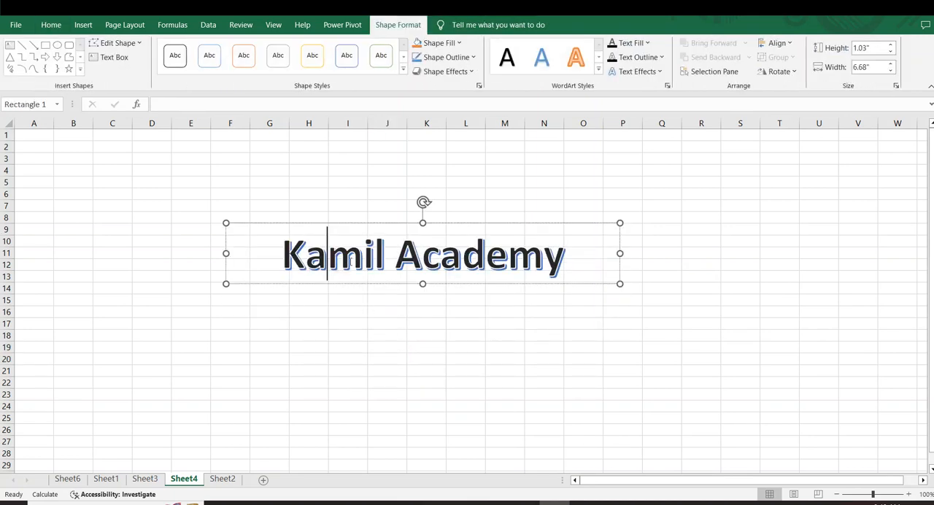
drag(226, 223, 183, 140)
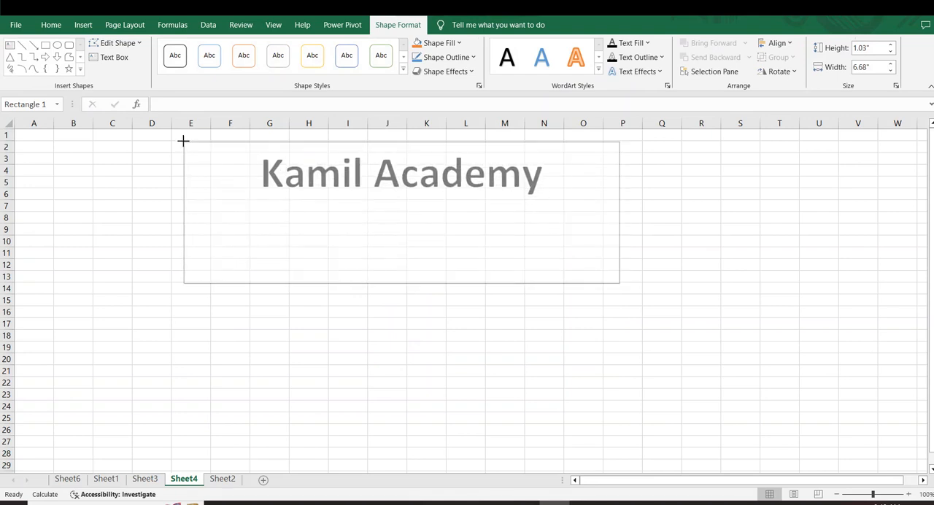
click(309, 324)
click(413, 265)
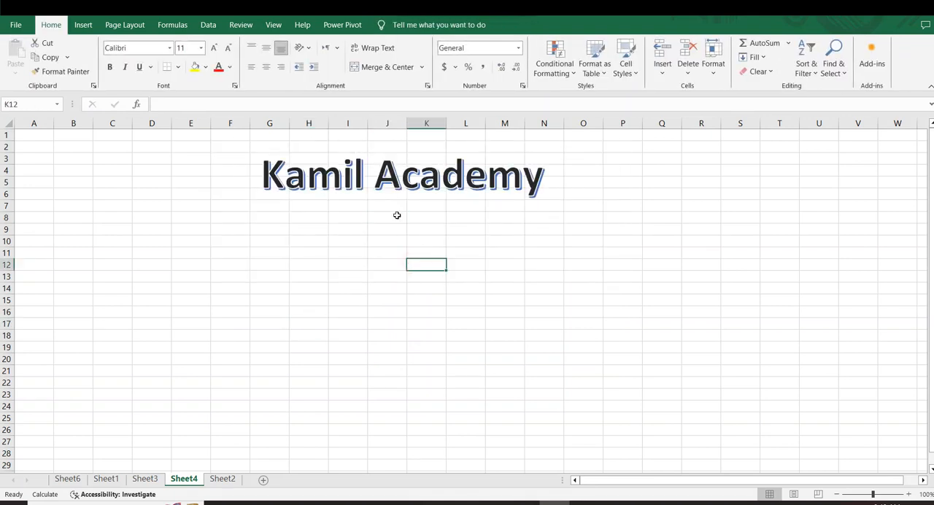
Step: Bring up the WordArt styles again with the Kamil Academy title left as is
click(83, 25)
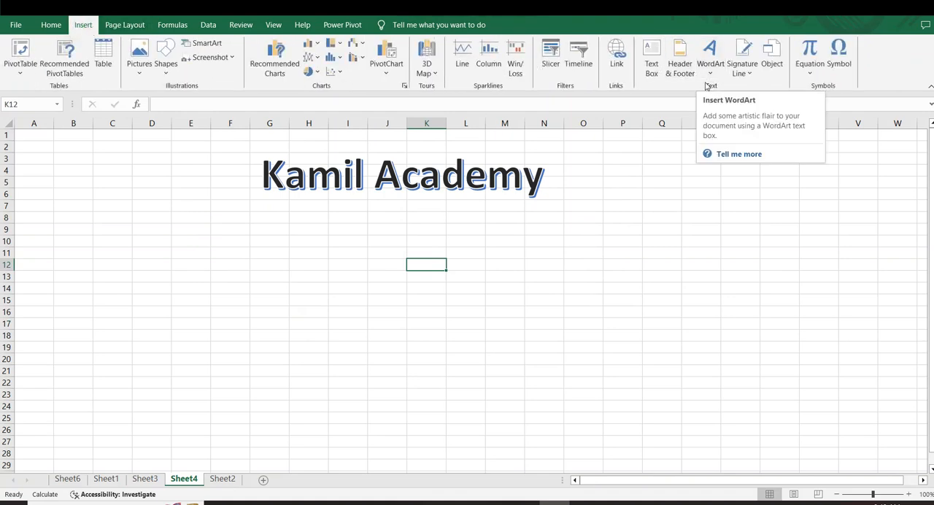
click(709, 79)
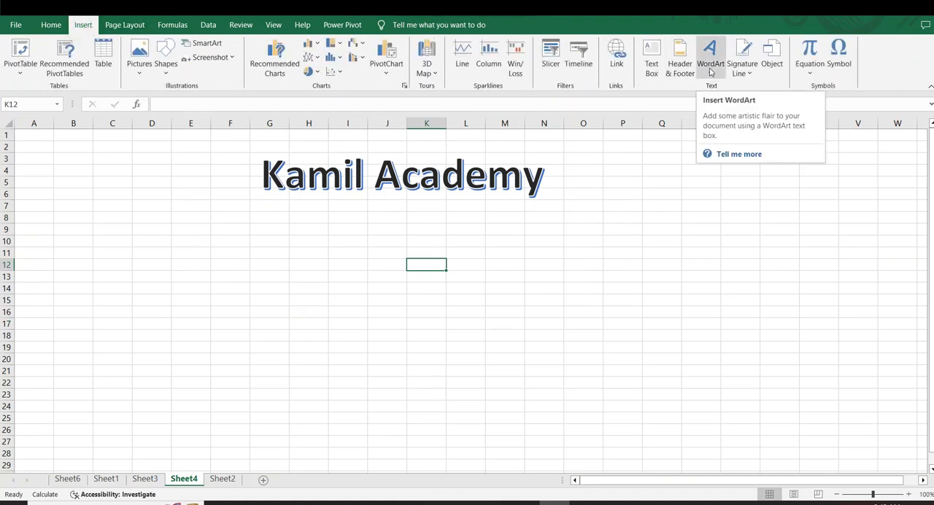